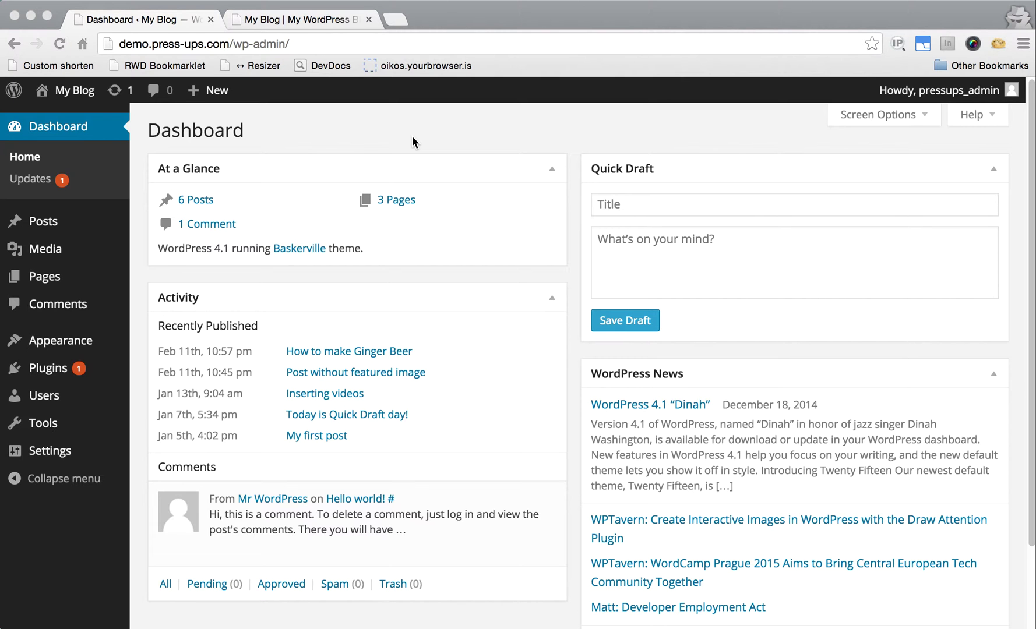
- Open the post categories page and enter News as the new category's name
{"action": "left_click", "coordinate": [412, 137]}
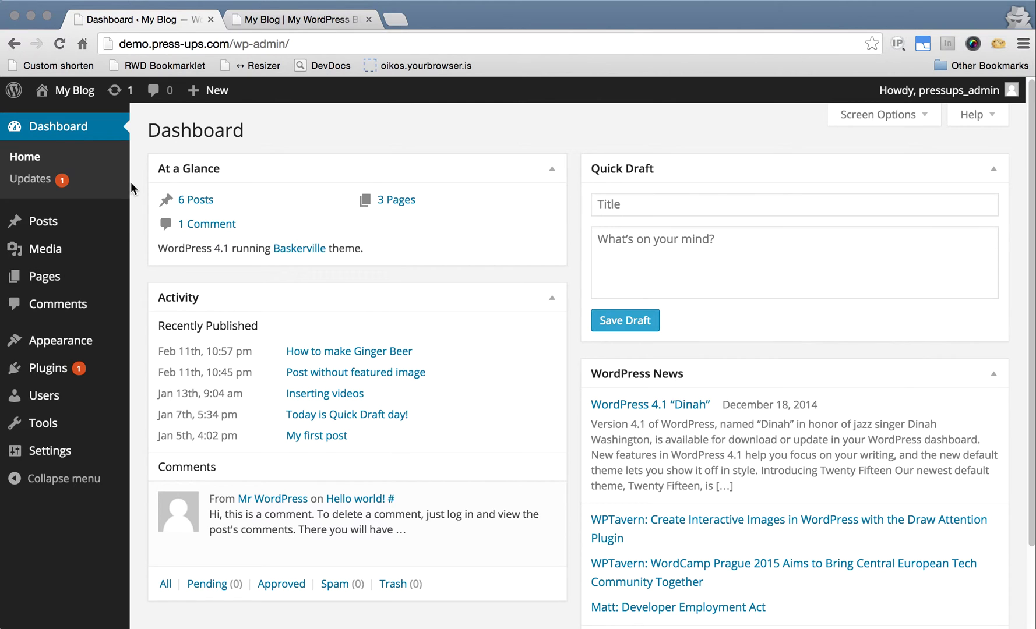
{"action": "mouse_move", "coordinate": [42, 227]}
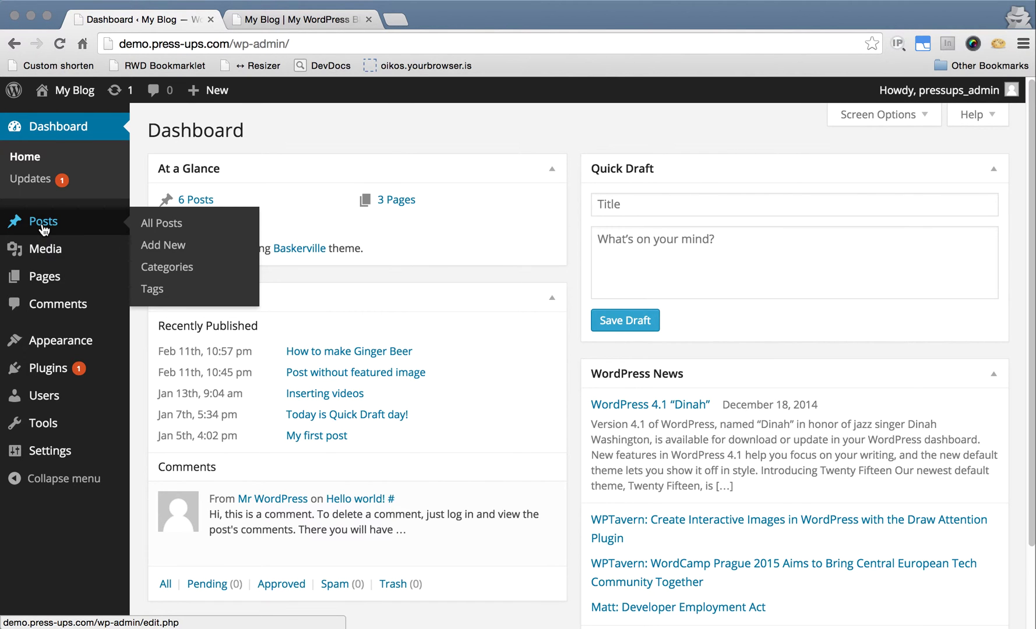
{"action": "left_click", "coordinate": [166, 268]}
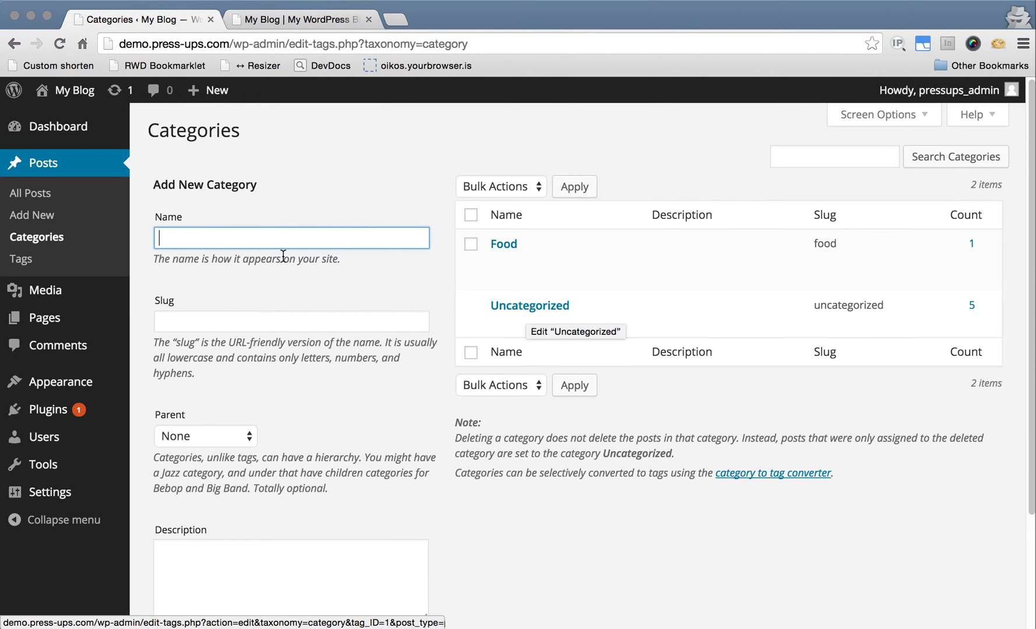
{"action": "type", "text": "News"}
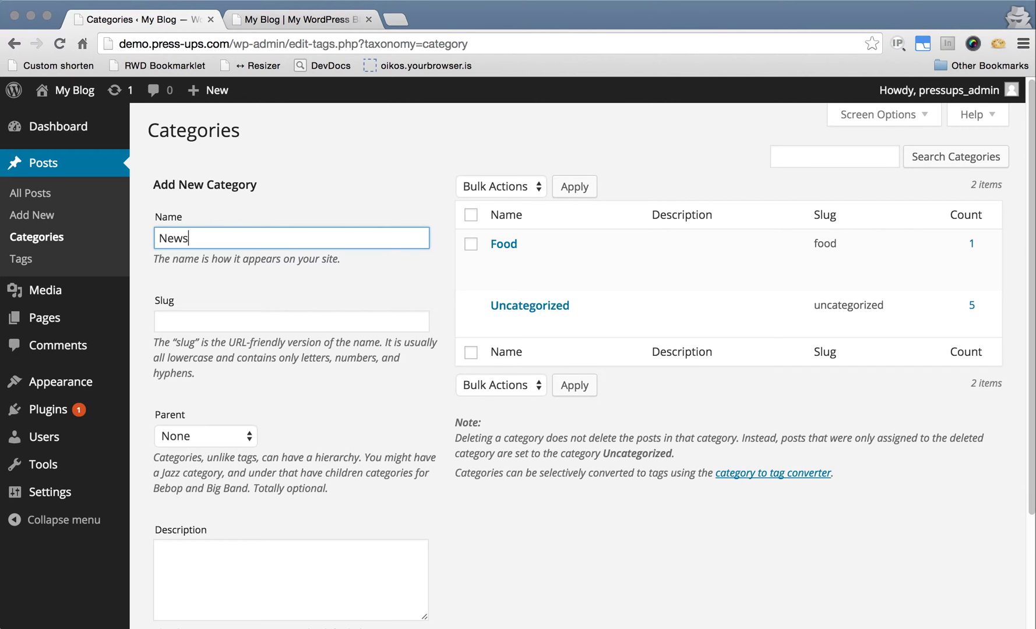
{"action": "left_click", "coordinate": [235, 338]}
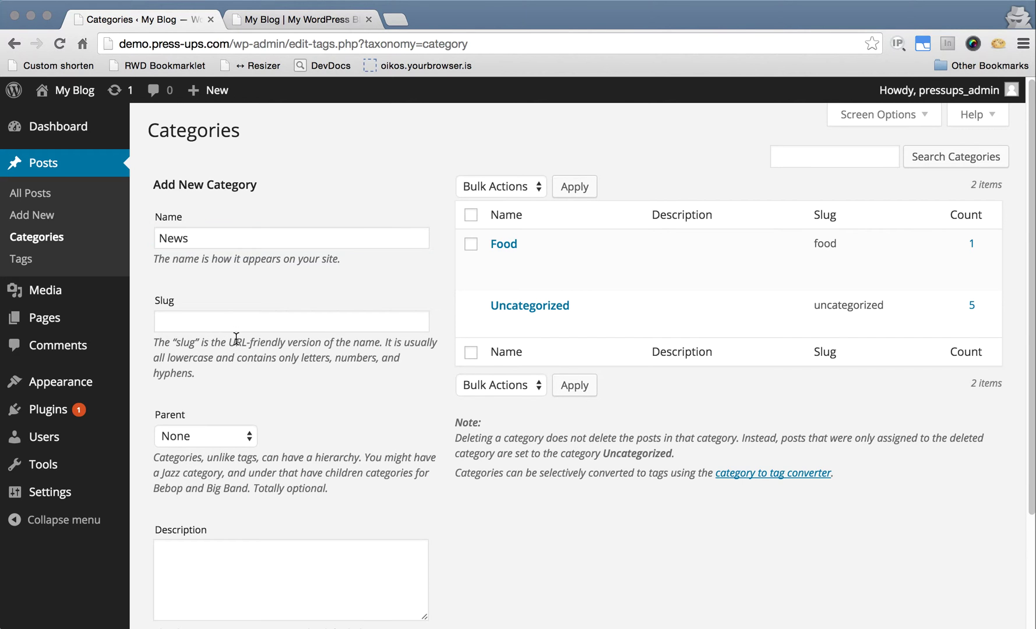
{"action": "left_click", "coordinate": [201, 238]}
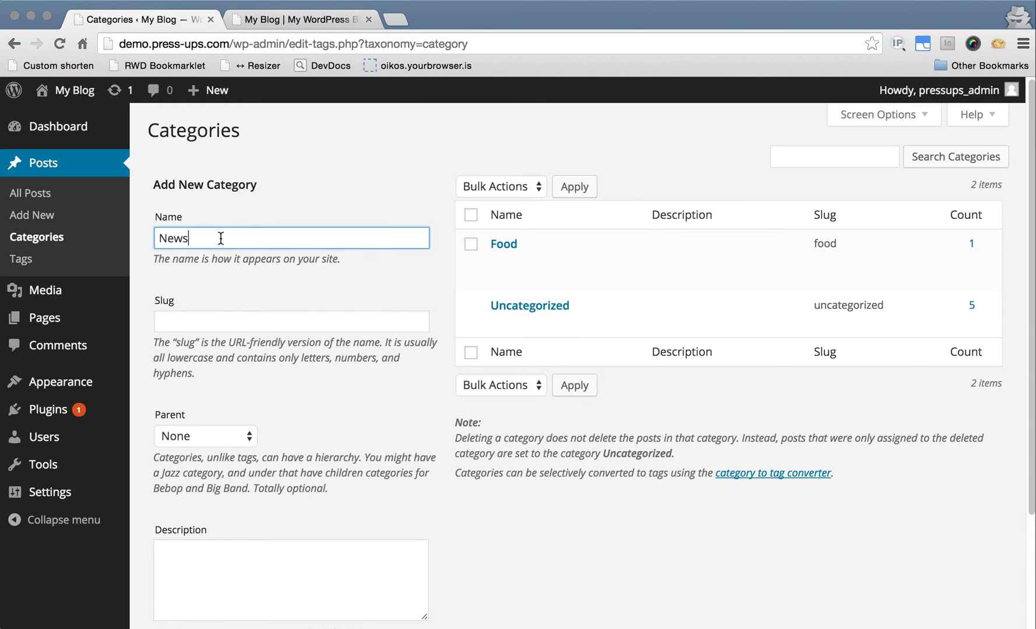
{"action": "left_click", "coordinate": [204, 320]}
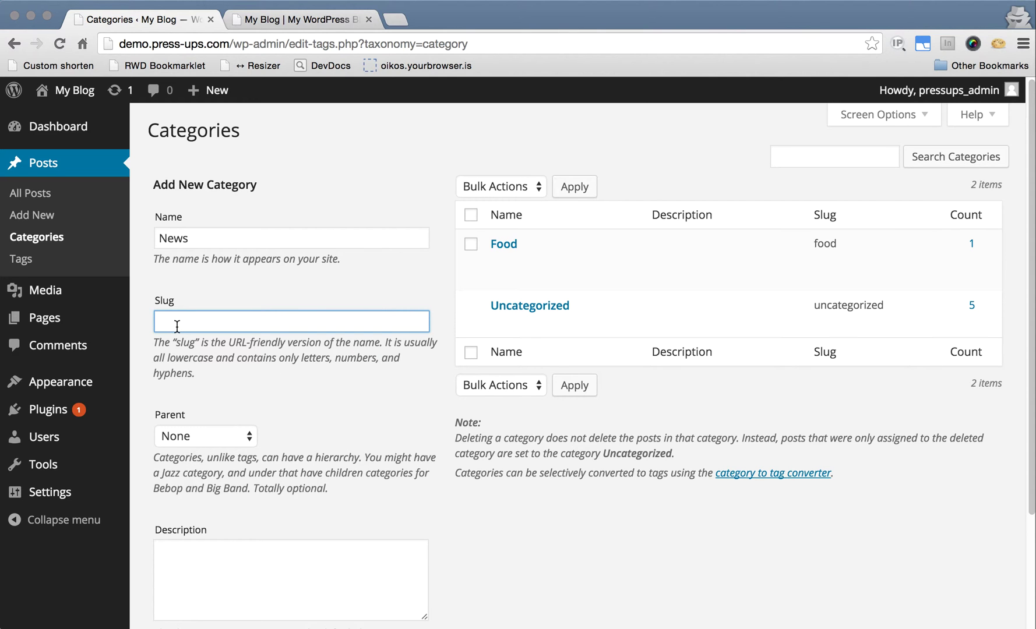
{"action": "type", "text": "my-me"}
{"action": "key", "text": "BackSpace"}
{"action": "key", "text": "BackSpace"}
{"action": "type", "text": "news"}
{"action": "key", "text": "BackSpace"}
{"action": "key", "text": "BackSpace"}
{"action": "key", "text": "BackSpace"}
{"action": "key", "text": "BackSpace"}
{"action": "key", "text": "BackSpace"}
{"action": "key", "text": "BackSpace"}
{"action": "key", "text": "BackSpace"}
{"action": "type", "text": "news"}
{"action": "key", "text": "BackSpace"}
{"action": "key", "text": "BackSpace"}
{"action": "key", "text": "BackSpace"}
{"action": "key", "text": "BackSpace"}
{"action": "left_click", "coordinate": [289, 377]}
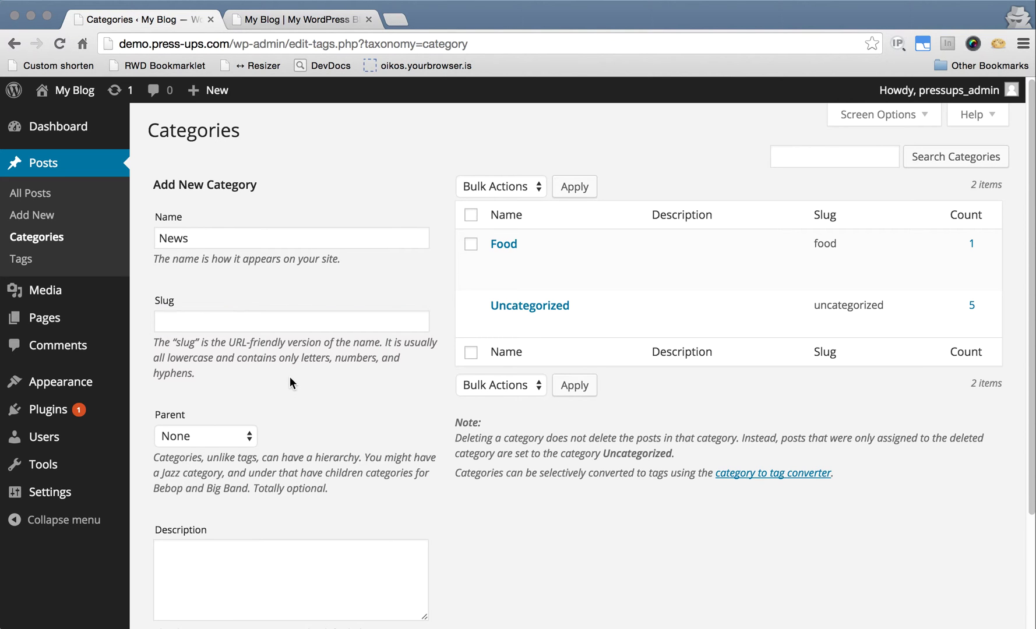
- Add the News category with the slug and description left empty and the parent set to None
{"action": "scroll", "coordinate": [291, 376], "scroll_direction": "down", "scroll_amount": 1}
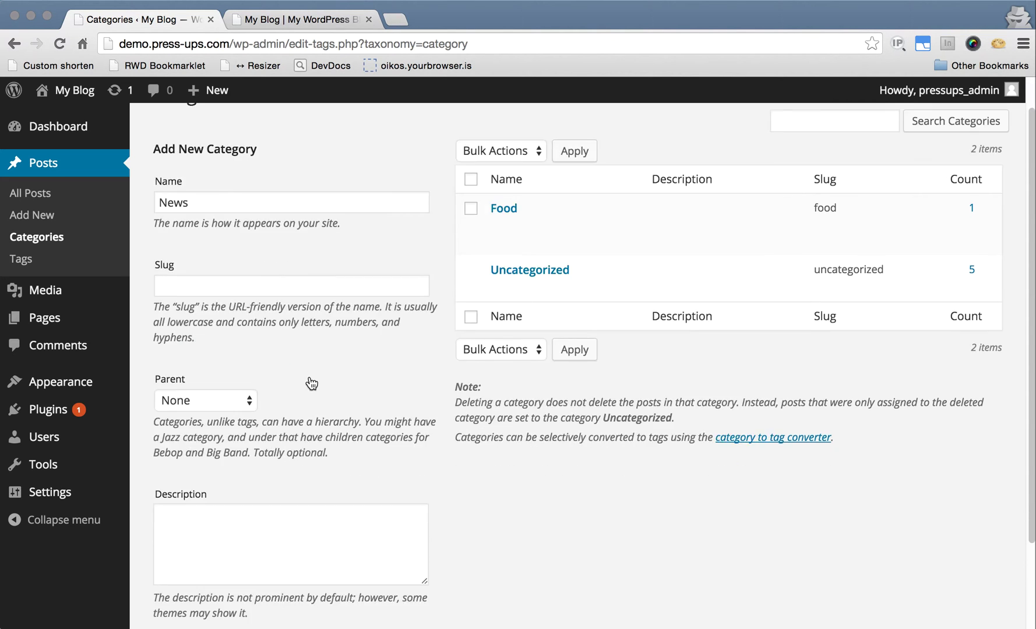
{"action": "left_click", "coordinate": [226, 406]}
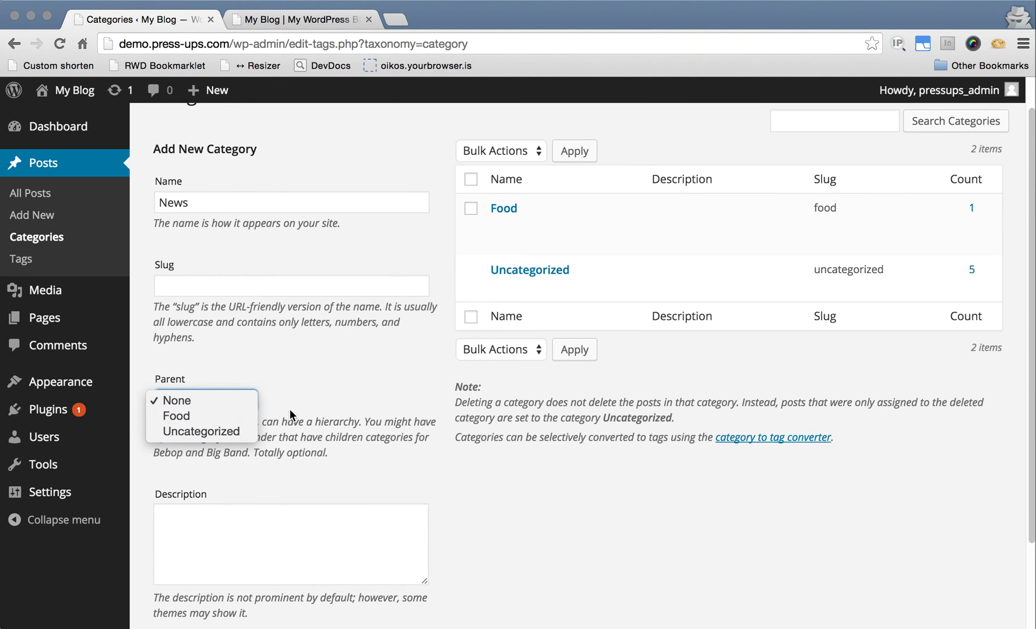
{"action": "left_click", "coordinate": [312, 406]}
{"action": "scroll", "coordinate": [314, 406], "scroll_direction": "down", "scroll_amount": 1}
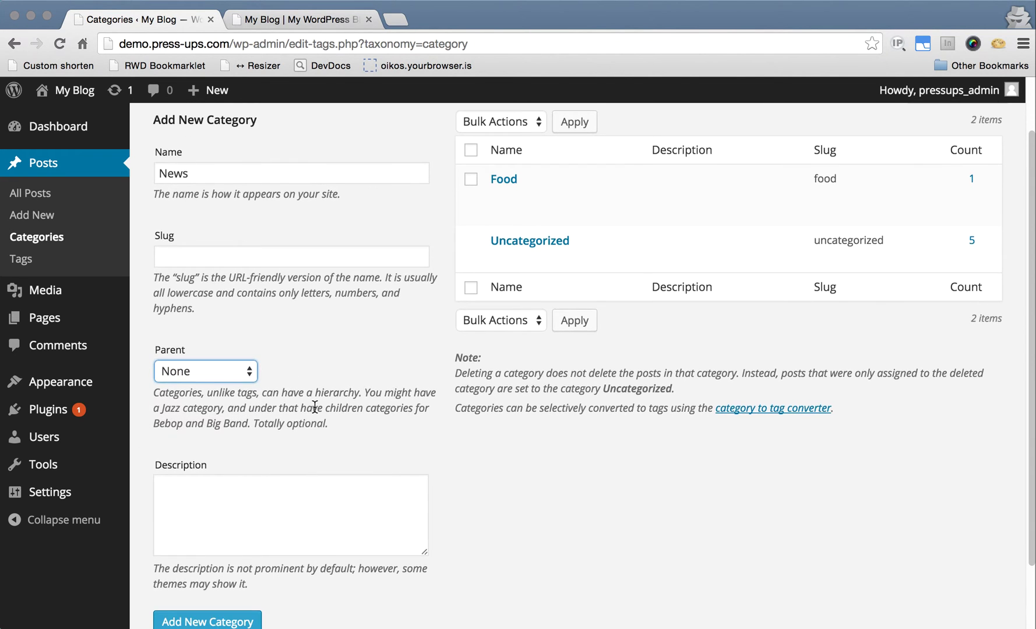
{"action": "left_click", "coordinate": [234, 508]}
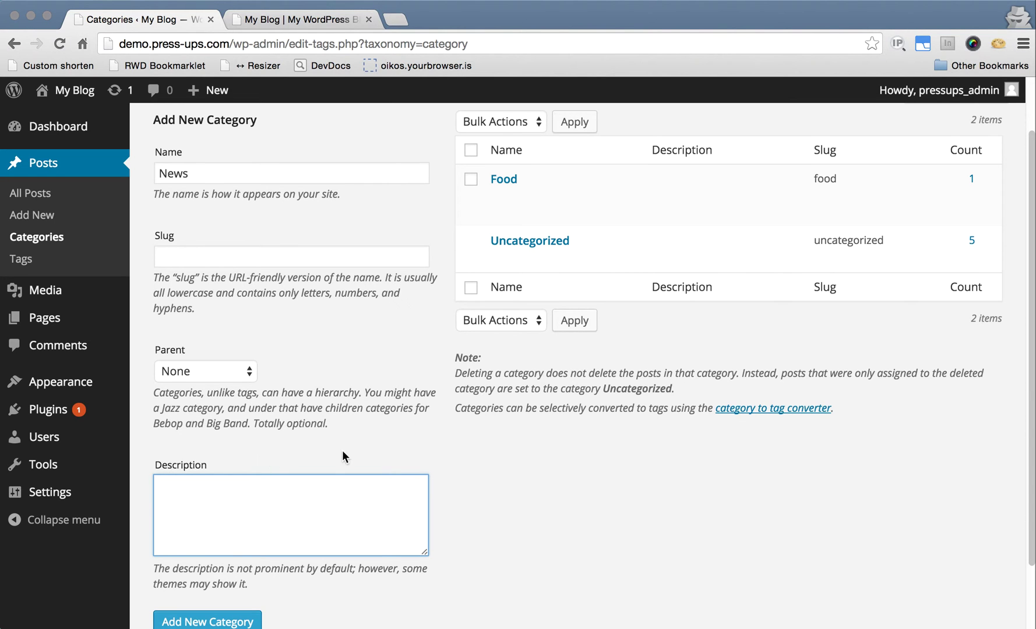
{"action": "scroll", "coordinate": [380, 461], "scroll_direction": "down", "scroll_amount": 1}
{"action": "left_click", "coordinate": [250, 588]}
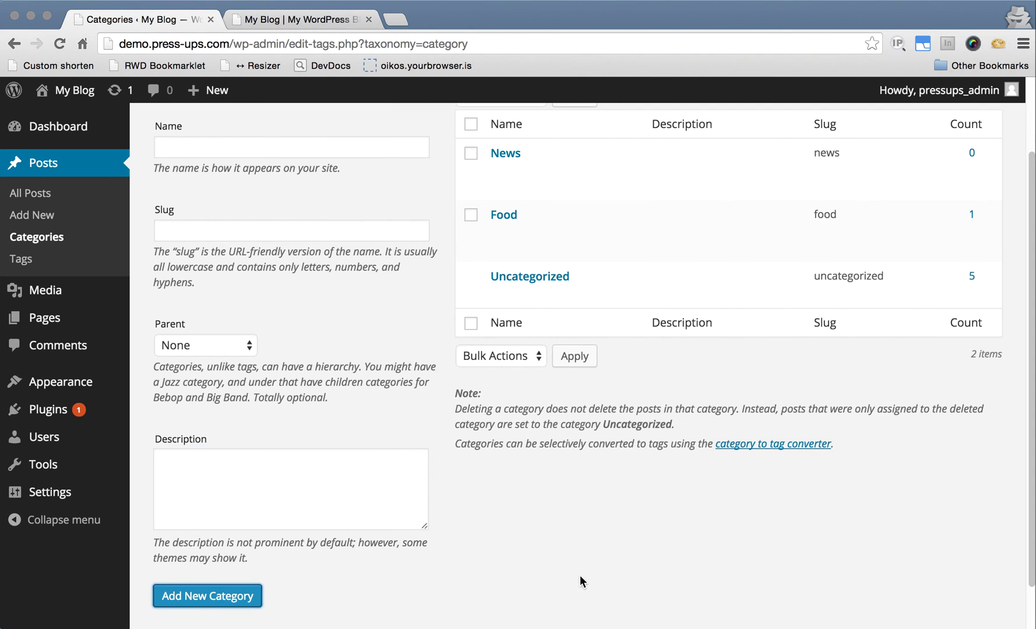
{"action": "scroll", "coordinate": [425, 443], "scroll_direction": "up", "scroll_amount": 3}
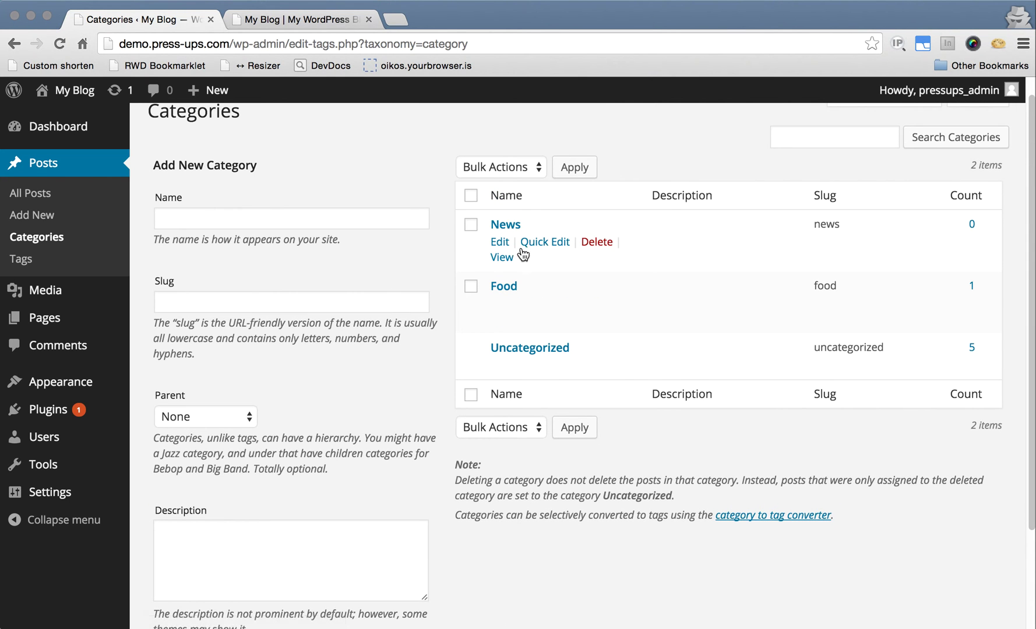
{"action": "mouse_move", "coordinate": [531, 308]}
{"action": "left_click", "coordinate": [522, 161]}
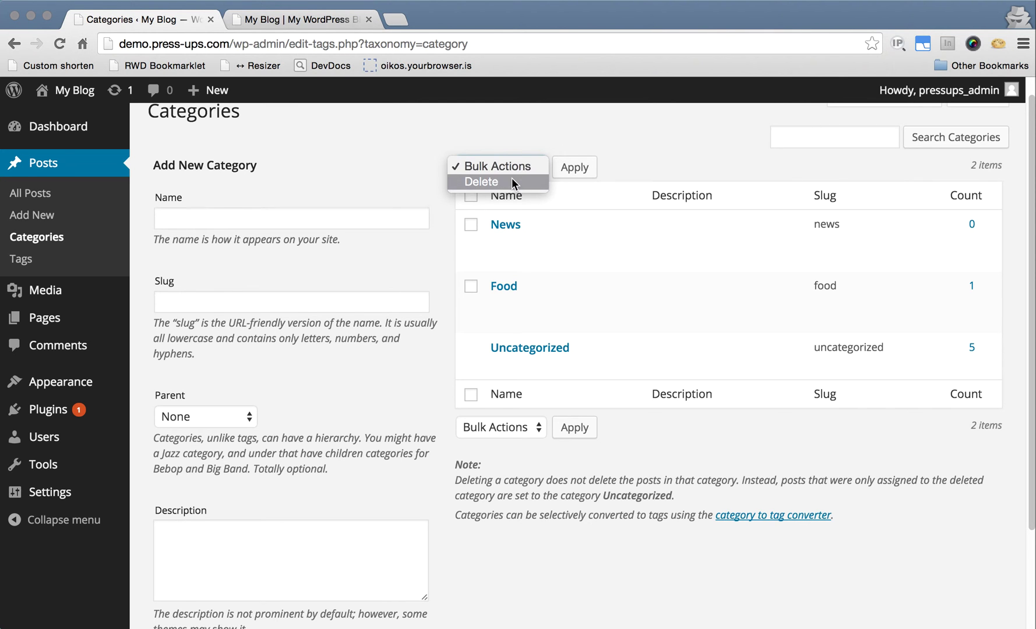
{"action": "left_click", "coordinate": [524, 138]}
{"action": "left_click", "coordinate": [471, 225]}
{"action": "left_click", "coordinate": [471, 285]}
{"action": "left_click", "coordinate": [493, 169]}
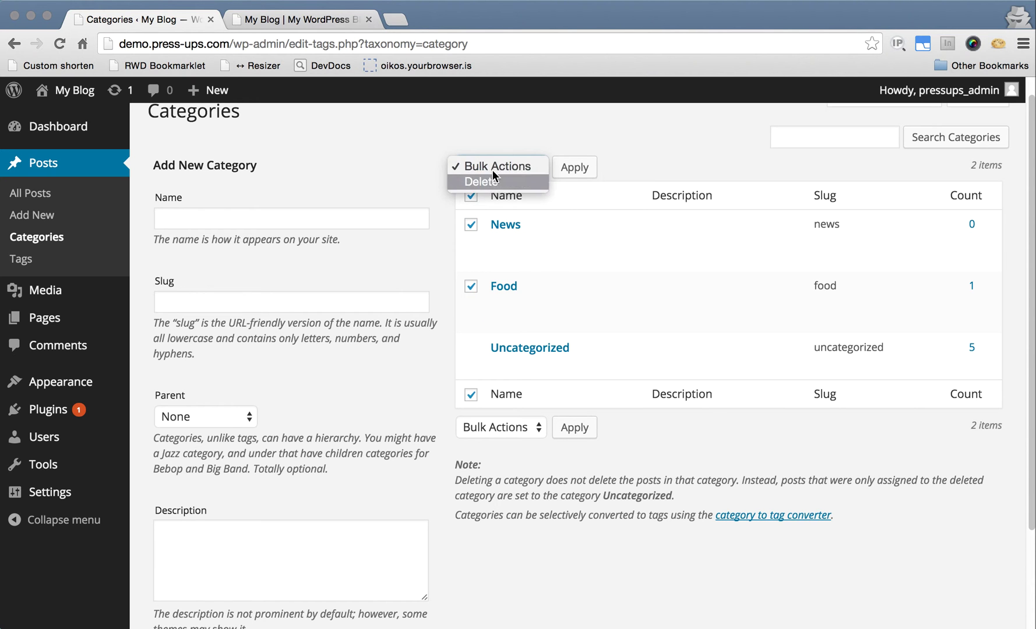
{"action": "left_click", "coordinate": [500, 120]}
{"action": "left_click", "coordinate": [471, 196]}
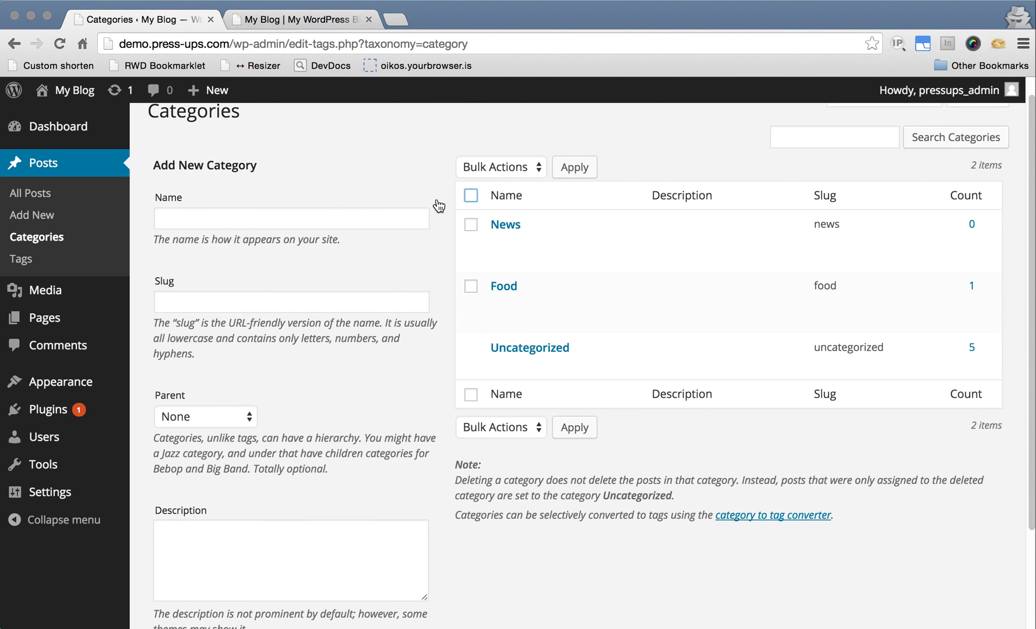
- Look at the quick edit fields of the News category and close them without changes
{"action": "mouse_move", "coordinate": [536, 241]}
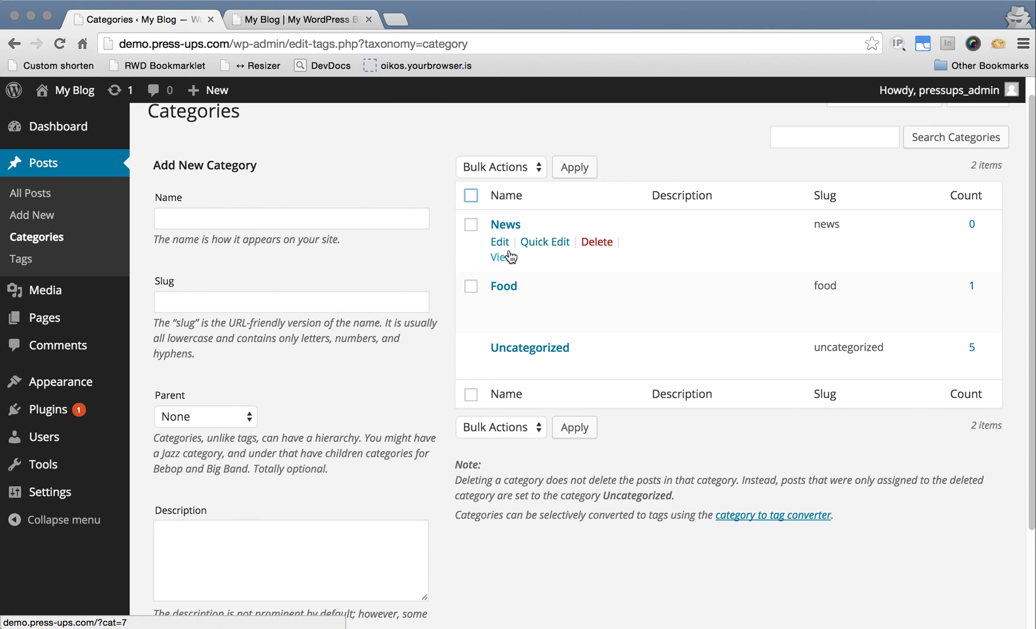
{"action": "left_click", "coordinate": [546, 242]}
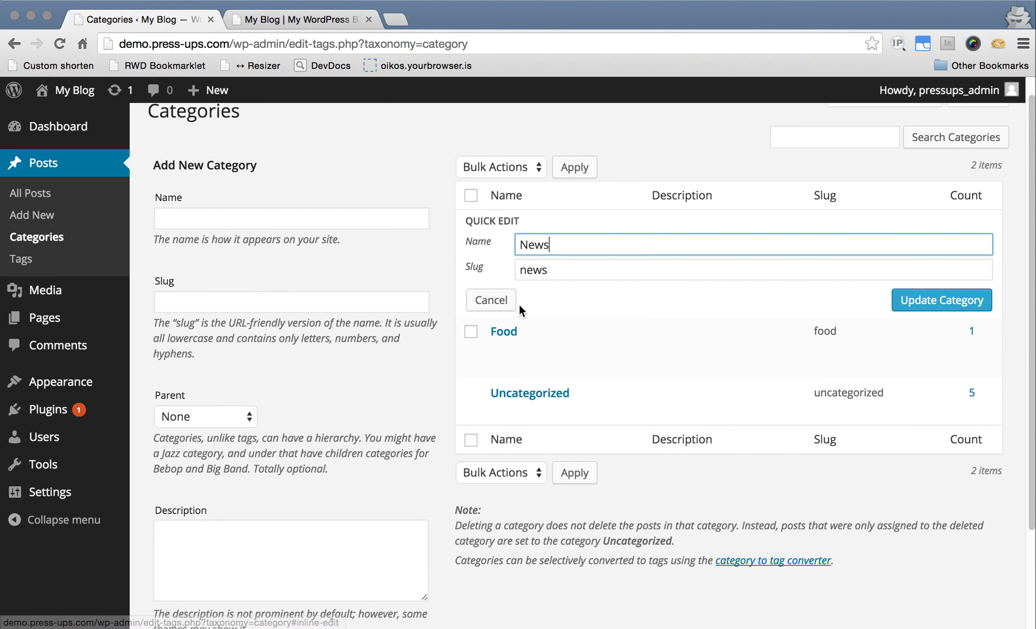
{"action": "left_click", "coordinate": [487, 300]}
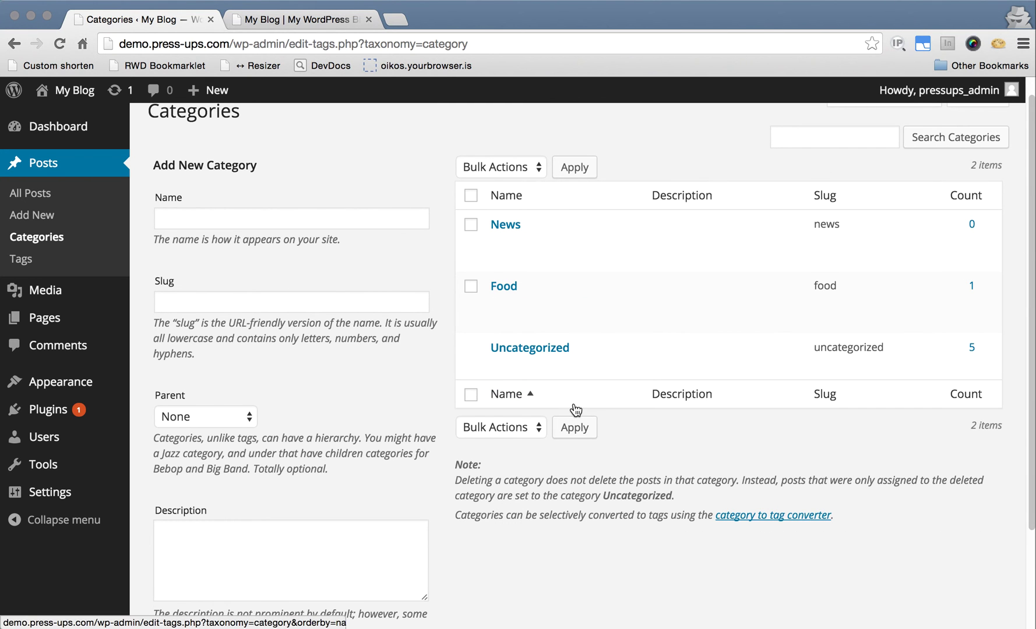
- Review the screen options for the category list and close them again
{"action": "scroll", "coordinate": [460, 262], "scroll_direction": "up", "scroll_amount": 1}
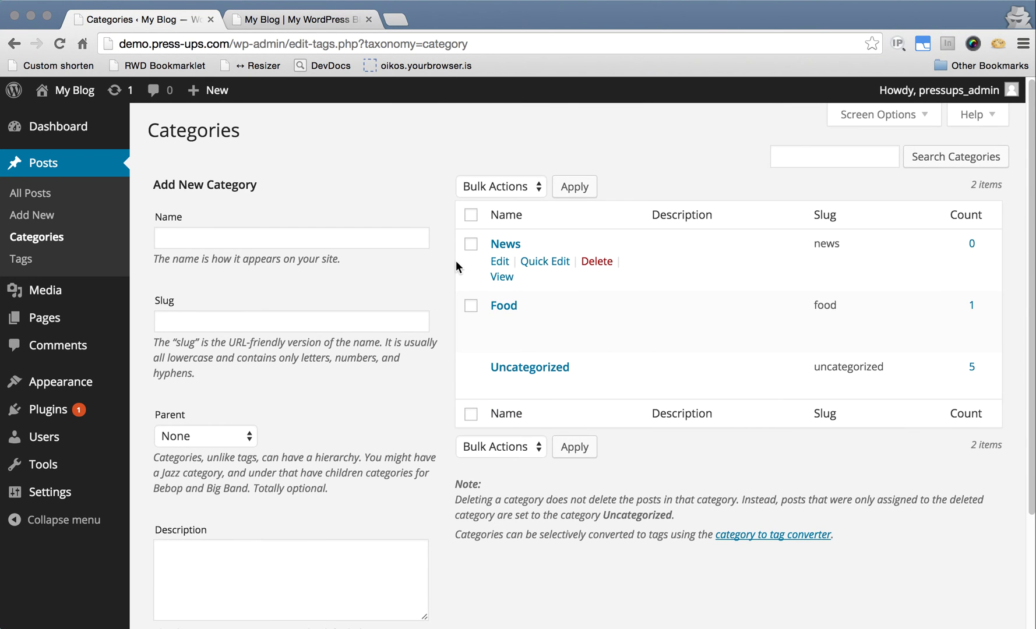
{"action": "left_click", "coordinate": [856, 114]}
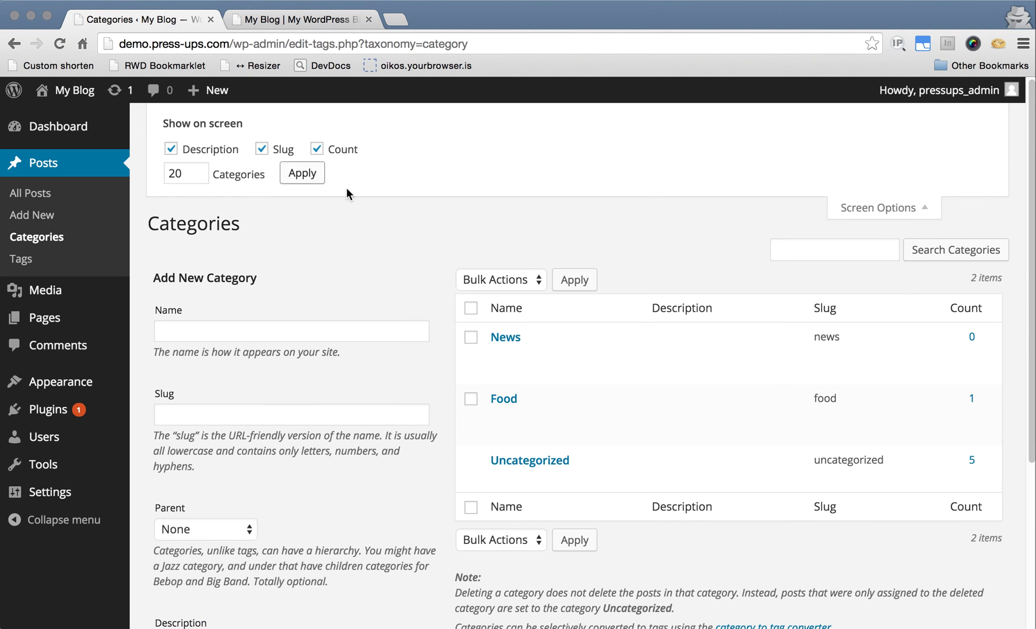
{"action": "left_click", "coordinate": [869, 211]}
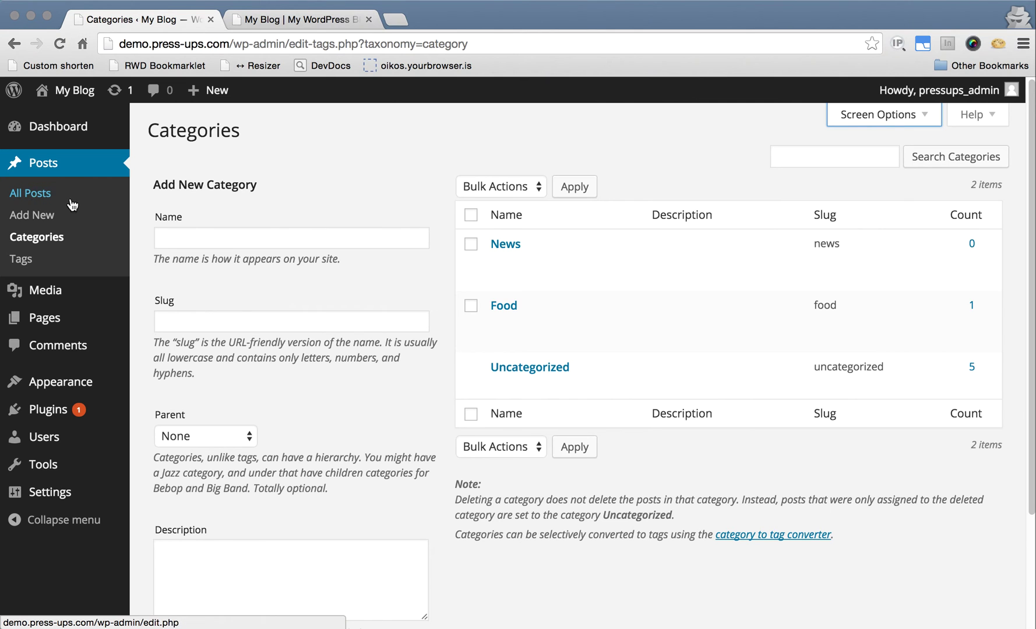
- Go to the list of all posts and start a new post titled "My First News Post"
{"action": "left_click", "coordinate": [33, 195]}
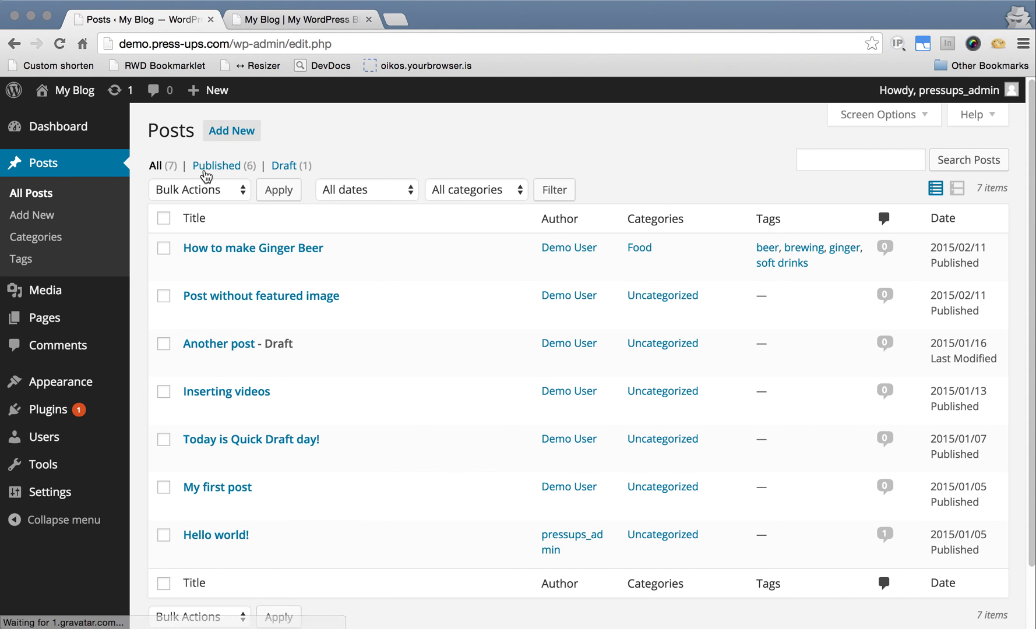
{"action": "left_click", "coordinate": [232, 133]}
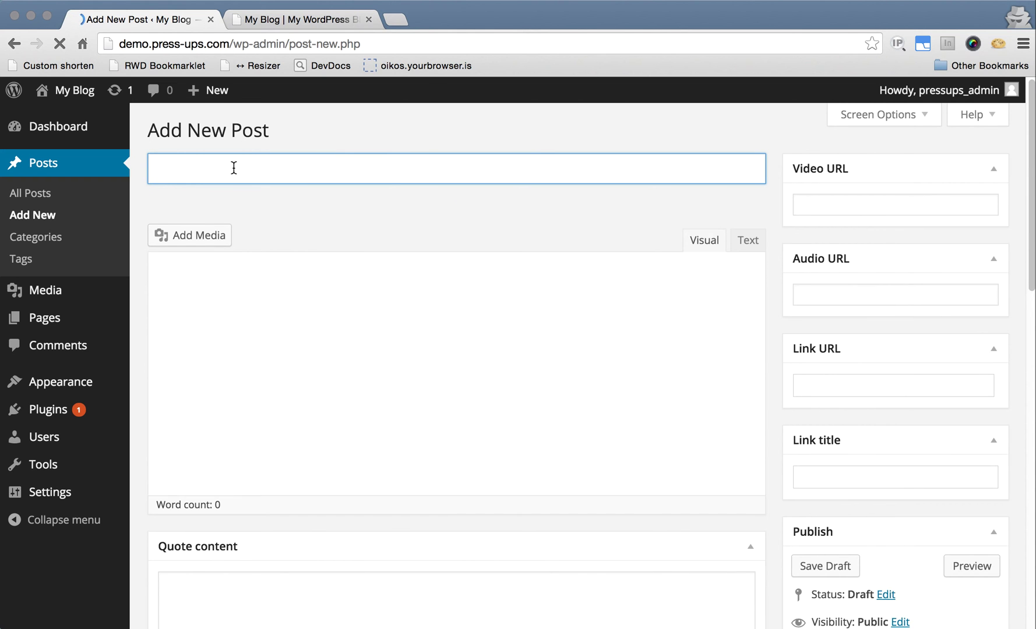
{"action": "type", "text": "My First News Post"}
- Enter "Here is some exciting news..." as the body text of the post
{"action": "left_click", "coordinate": [688, 335]}
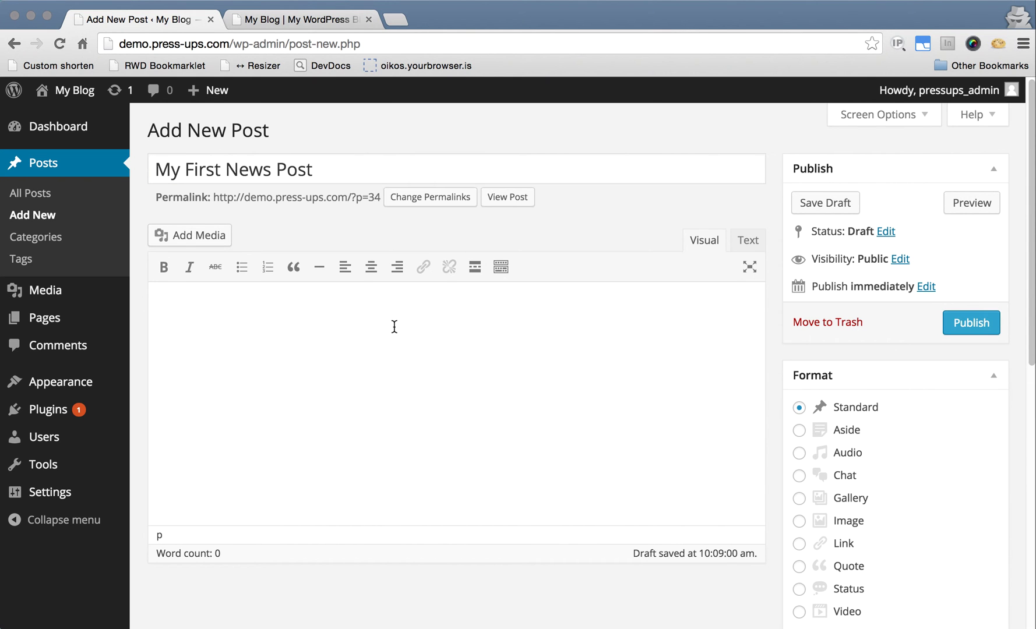
{"action": "left_click", "coordinate": [317, 170]}
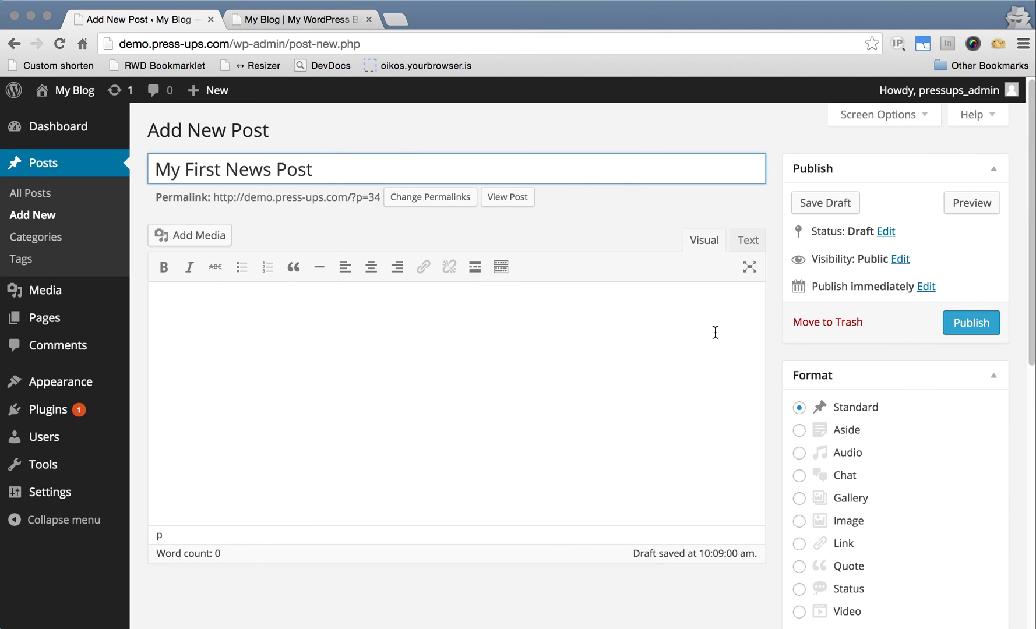
{"action": "scroll", "coordinate": [757, 327], "scroll_direction": "down", "scroll_amount": 1}
{"action": "left_click", "coordinate": [683, 336]}
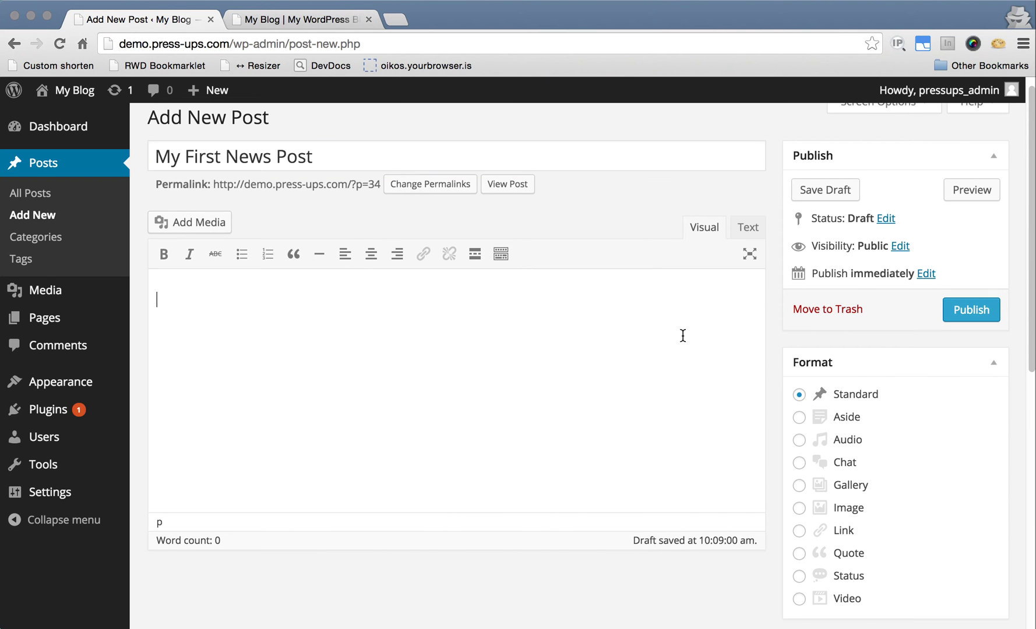
{"action": "type", "text": "Here is some exciting news..."}
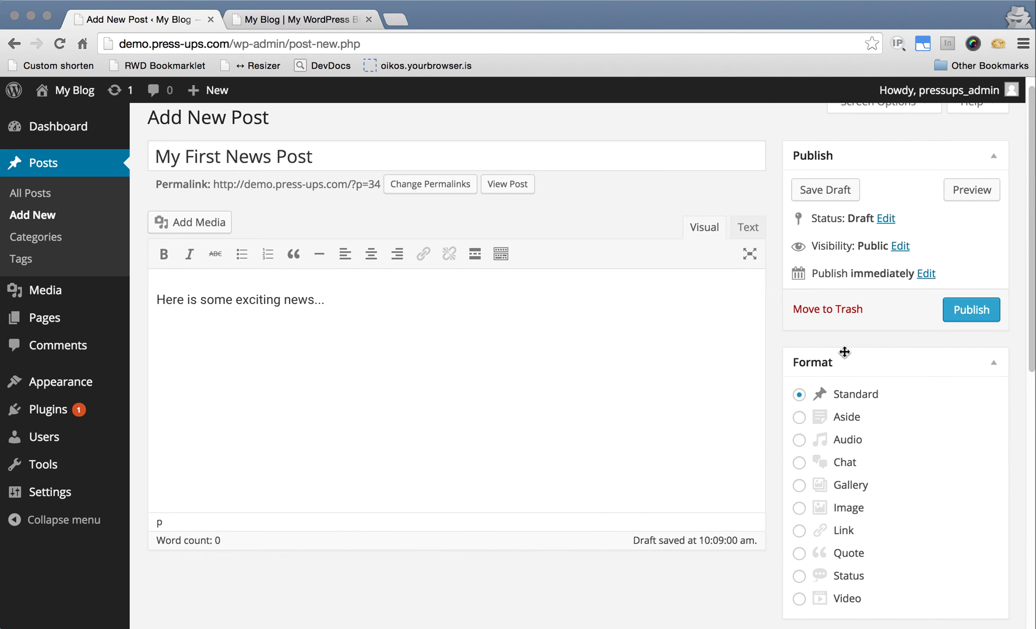
- Assign the post to the News category and publish it
{"action": "scroll", "coordinate": [845, 354], "scroll_direction": "down", "scroll_amount": 5}
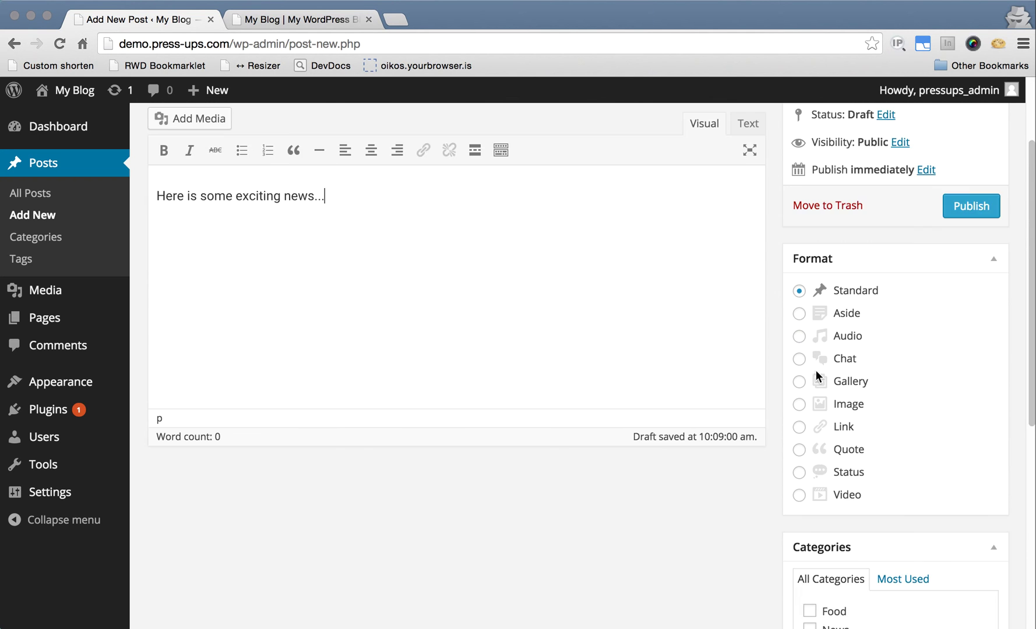
{"action": "left_click", "coordinate": [994, 208]}
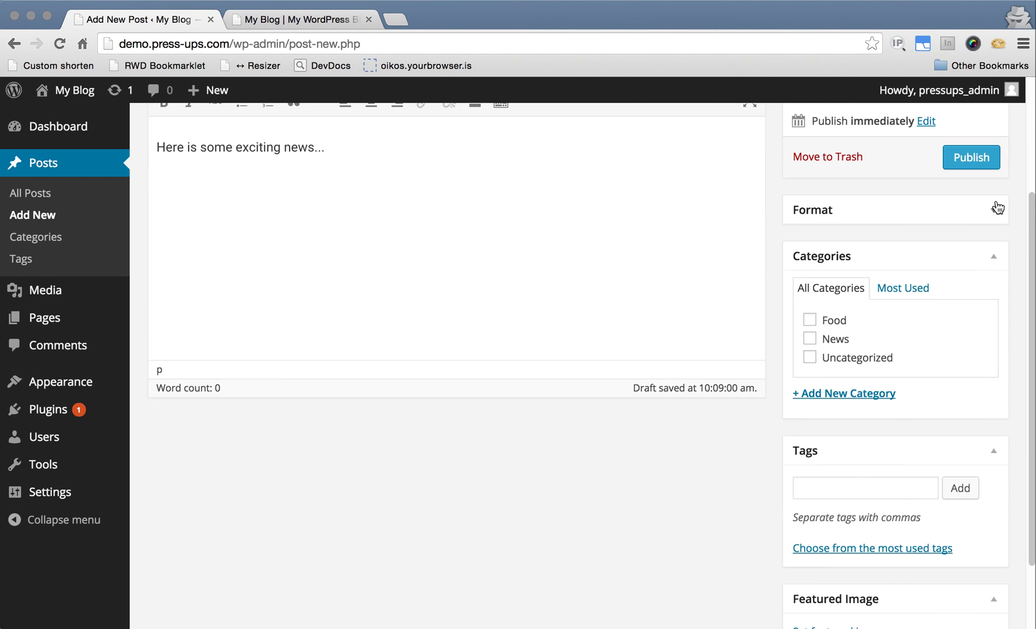
{"action": "left_click", "coordinate": [821, 343]}
{"action": "scroll", "coordinate": [718, 453], "scroll_direction": "up", "scroll_amount": 5}
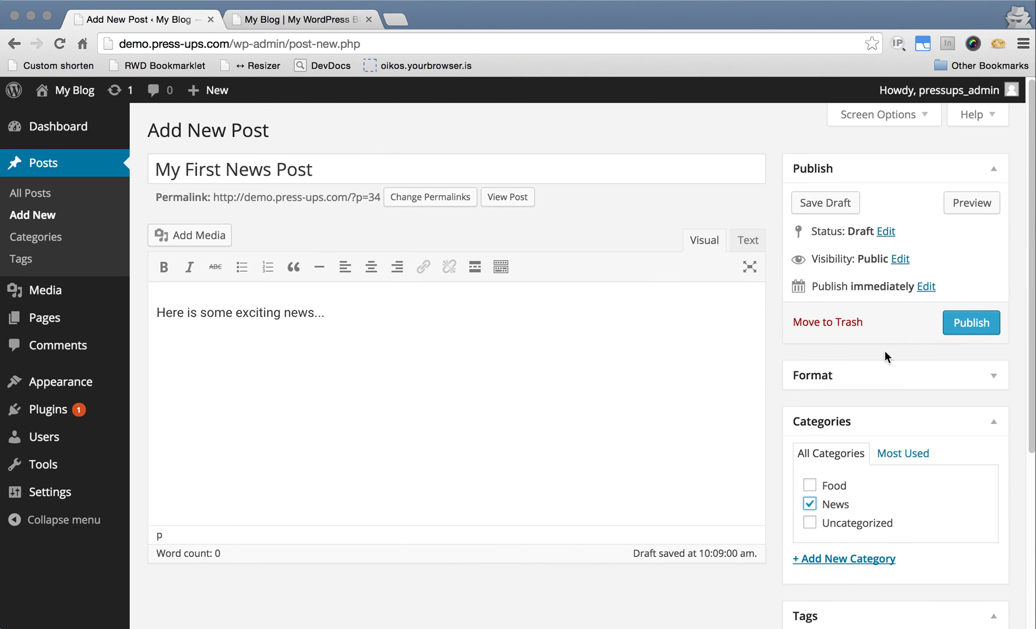
{"action": "left_click", "coordinate": [971, 322]}
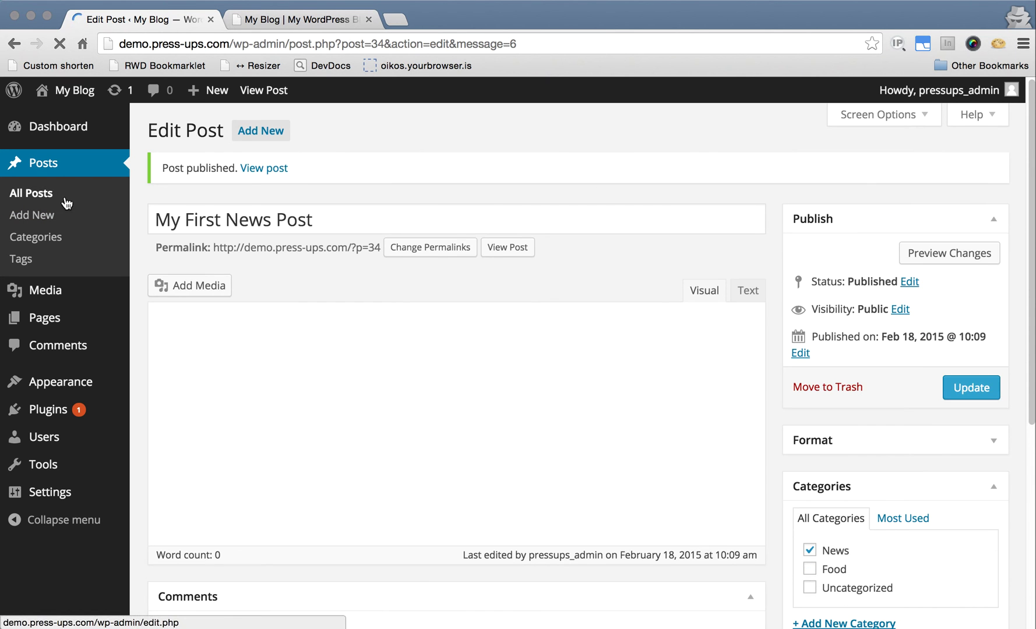
- Start another new post and title it "My second news post"
{"action": "left_click", "coordinate": [266, 142]}
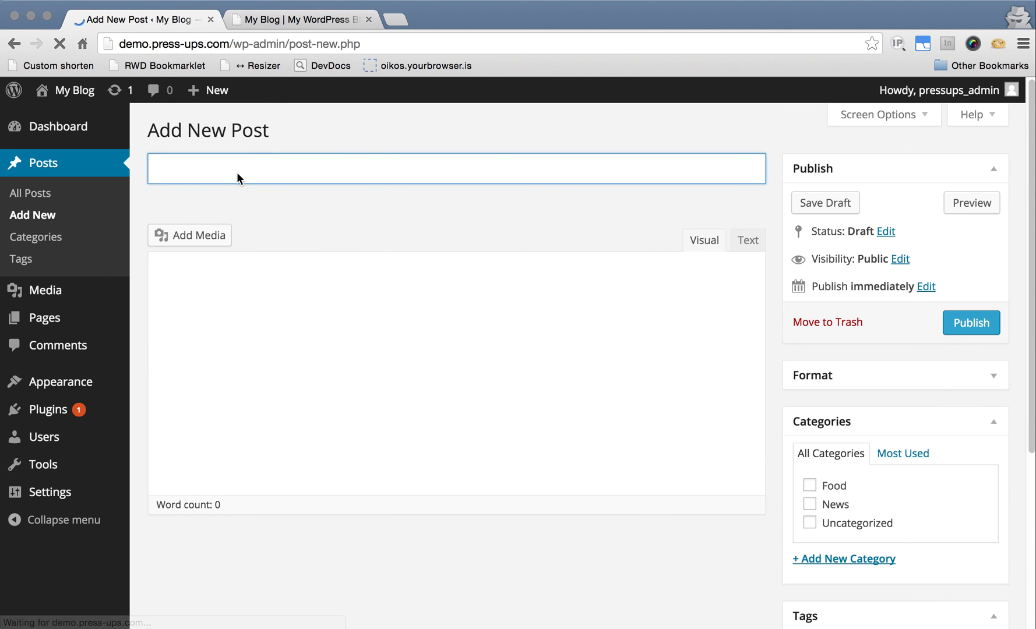
{"action": "type", "text": "My seconfo"}
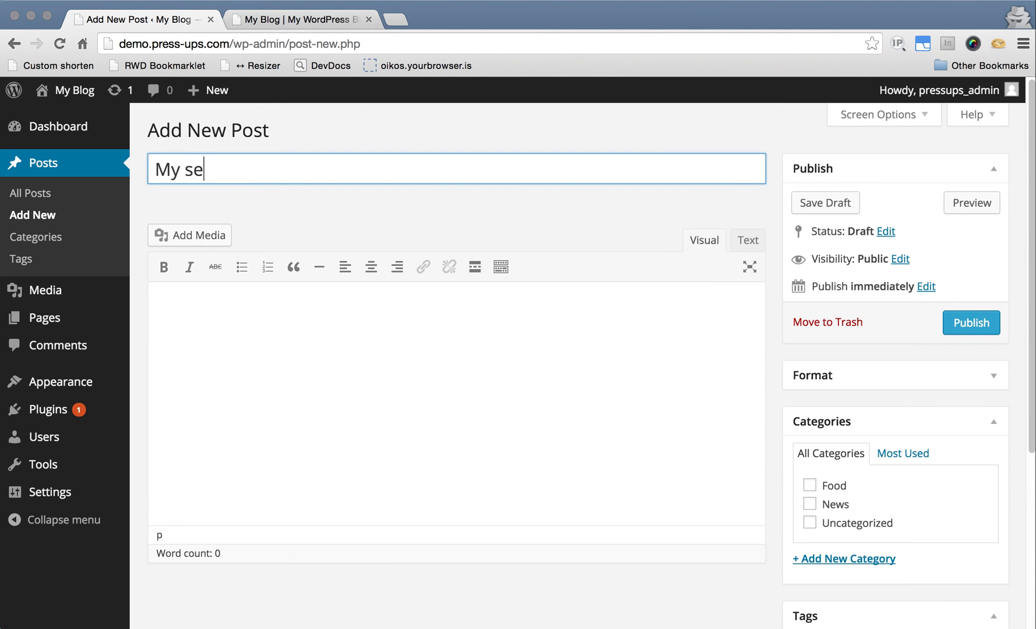
{"action": "key", "text": "BackSpace"}
{"action": "key", "text": "BackSpace"}
{"action": "type", "text": "f"}
{"action": "key", "text": "BackSpace"}
{"action": "type", "text": "d news pos"}
{"action": "type", "text": "rt"}
{"action": "key", "text": "BackSpace"}
{"action": "key", "text": "BackSpace"}
{"action": "type", "text": "t"}
- Enter "Here is some even more exciting news..." as the body text of the second news post
{"action": "left_click", "coordinate": [237, 354]}
{"action": "type", "text": "H"}
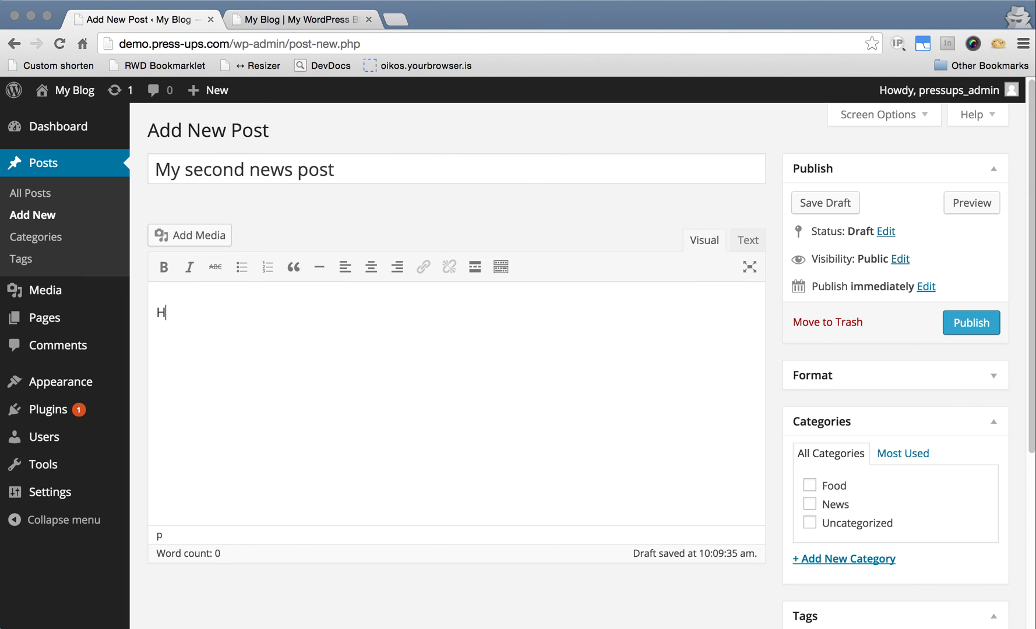
{"action": "type", "text": "ere is some even mor"}
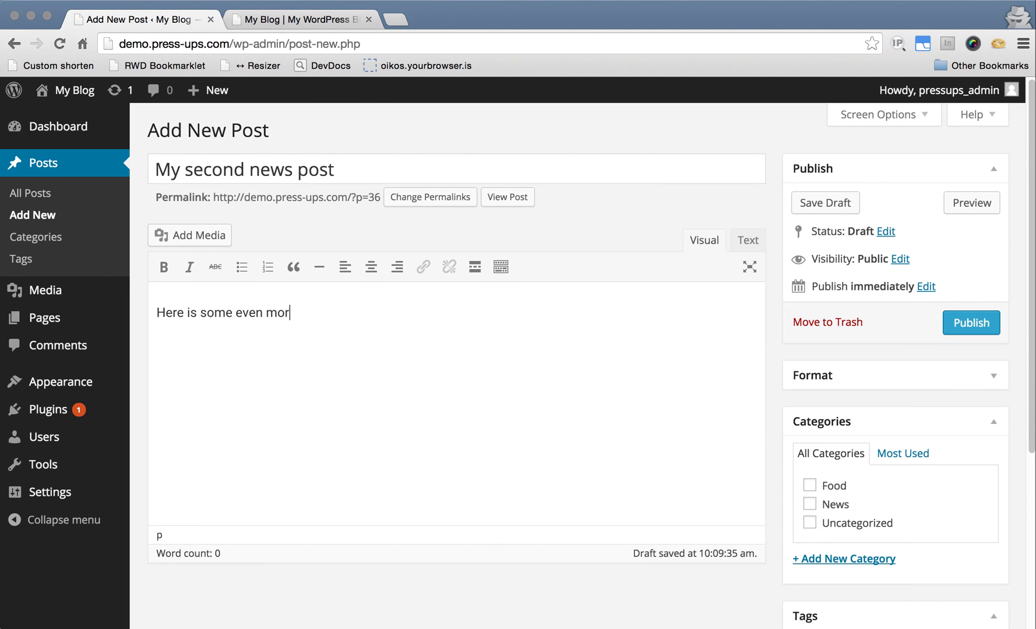
{"action": "type", "text": "e exciting news..."}
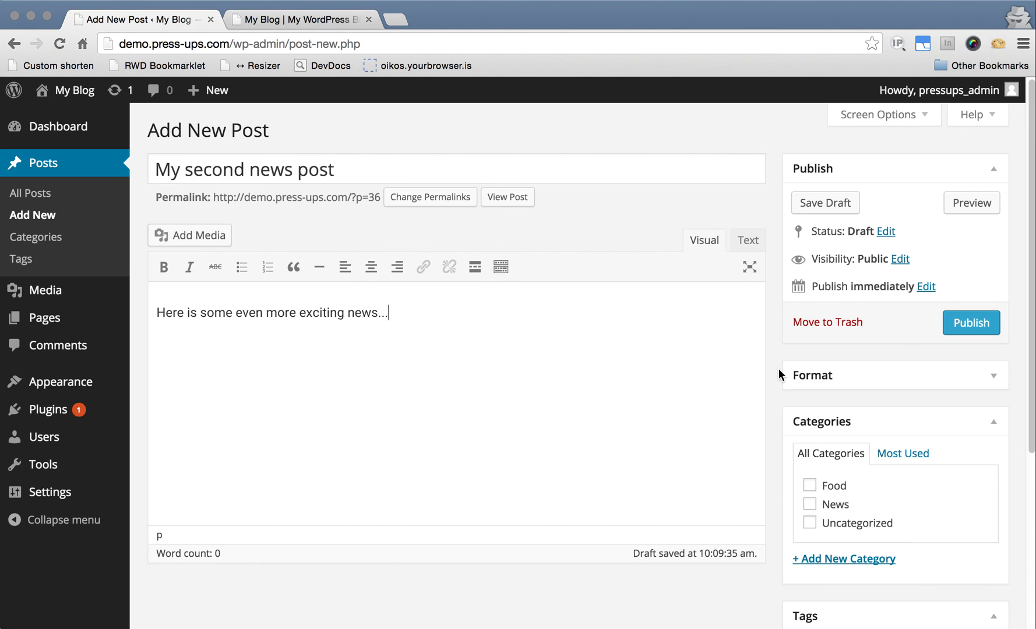
- Assign the second news post to the News category and publish it
{"action": "scroll", "coordinate": [779, 373], "scroll_direction": "down", "scroll_amount": 1}
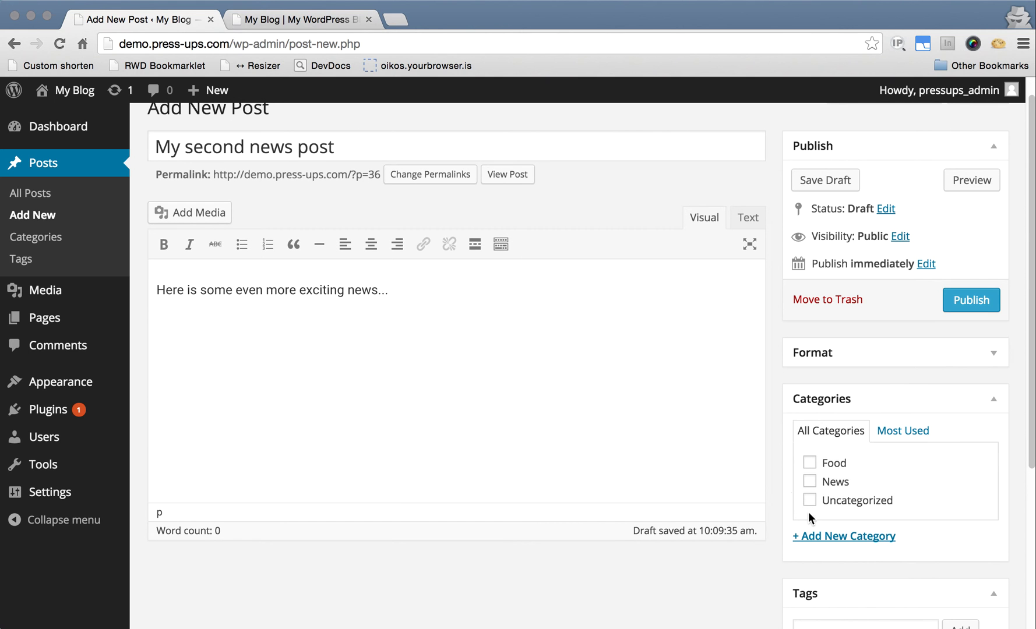
{"action": "left_click", "coordinate": [809, 481]}
{"action": "left_click", "coordinate": [968, 313]}
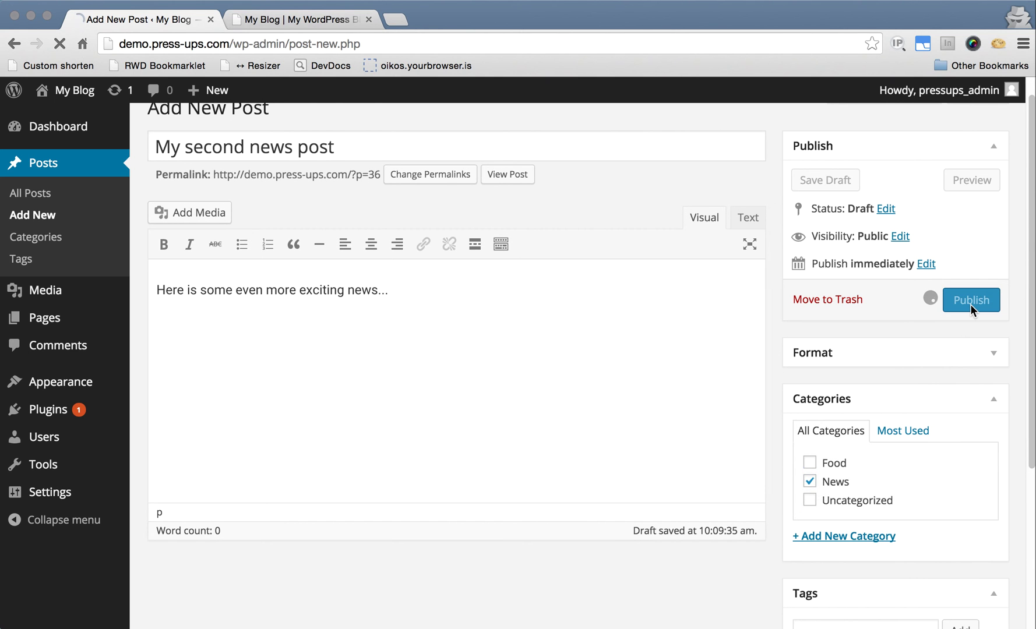
- Switch to the blog's front page, reload it and look over the latest posts
{"action": "left_click", "coordinate": [299, 21]}
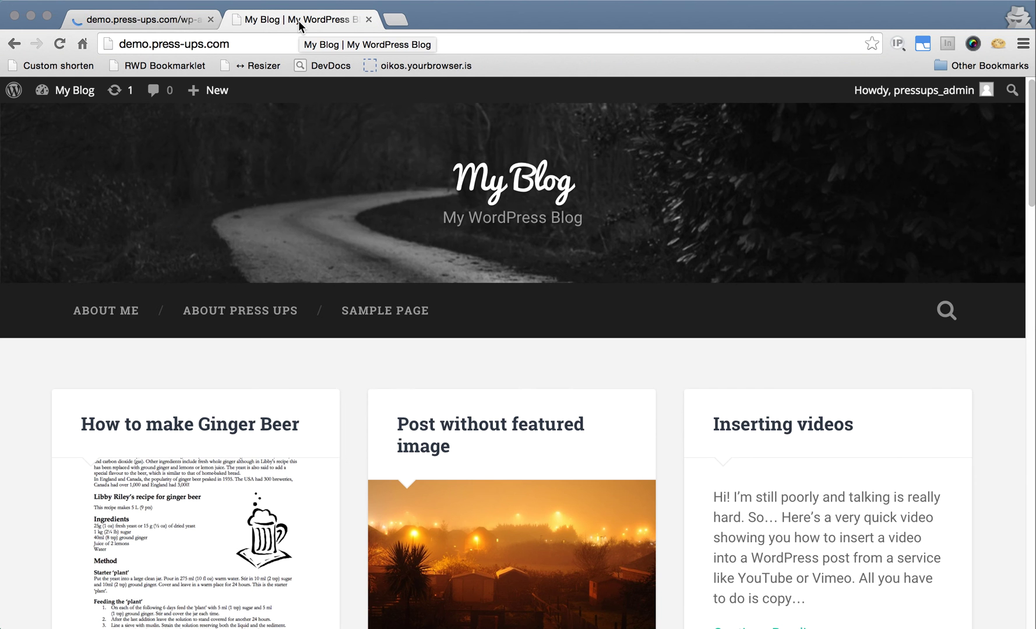
{"action": "key", "text": "super+r"}
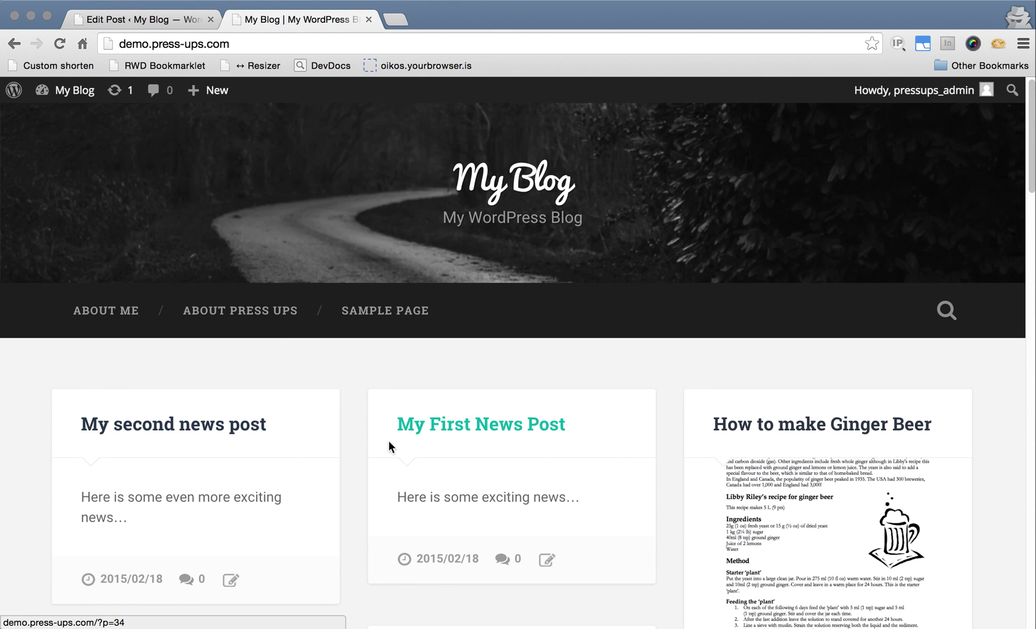
{"action": "scroll", "coordinate": [685, 449], "scroll_direction": "down", "scroll_amount": 5}
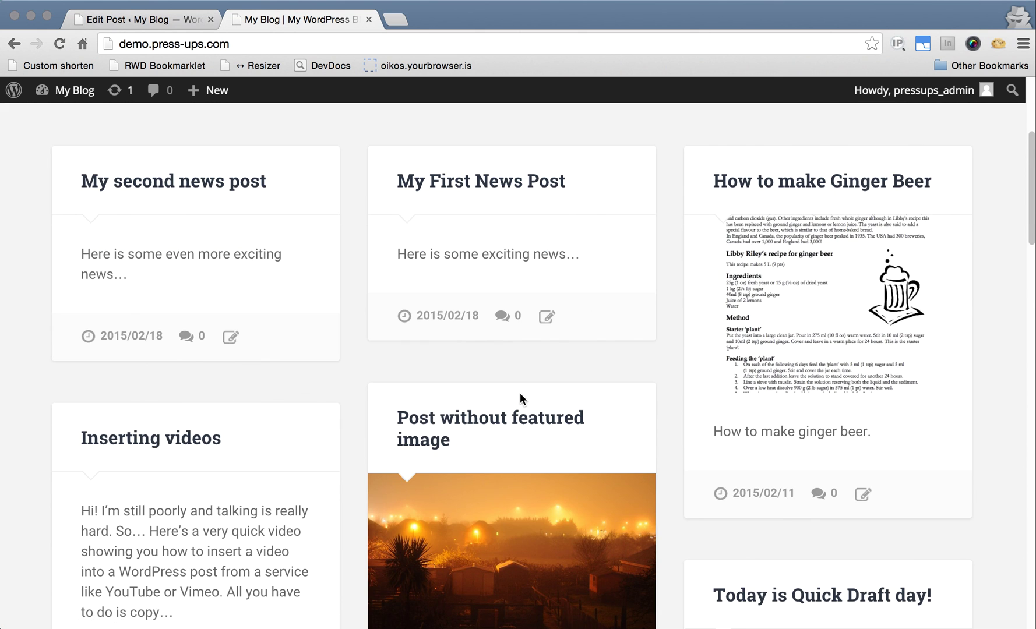
{"action": "scroll", "coordinate": [527, 389], "scroll_direction": "up", "scroll_amount": 5}
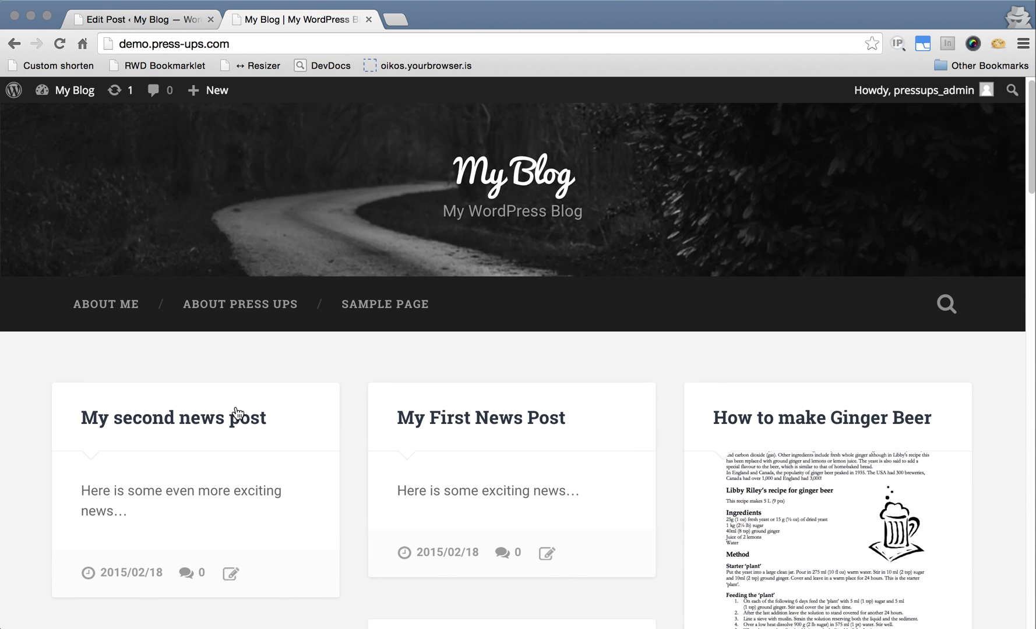
- Open "My First News Post" on the blog and check the category in its post details
{"action": "left_click", "coordinate": [422, 424]}
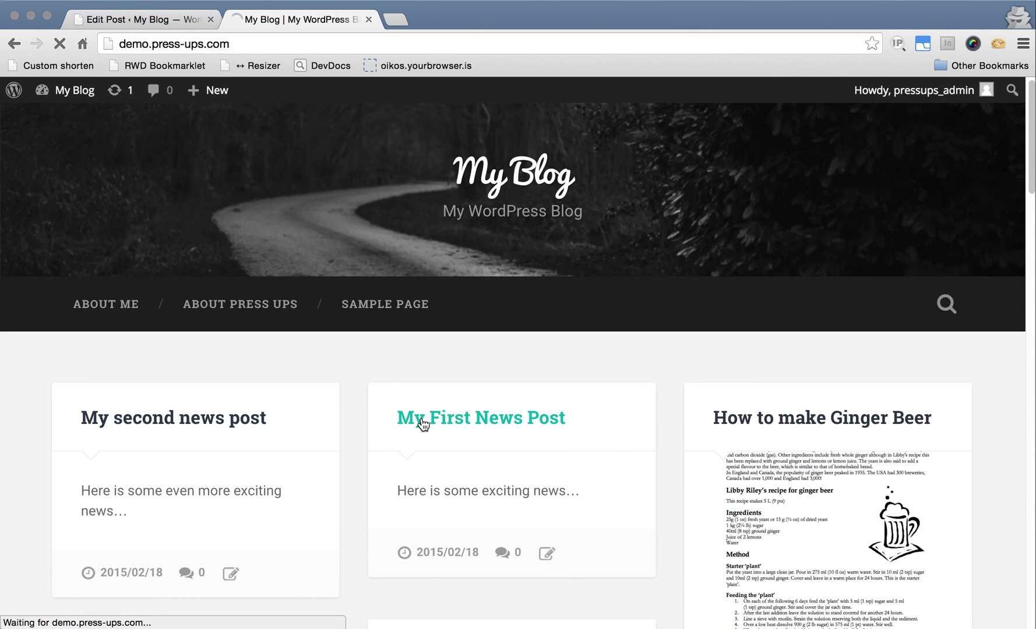
{"action": "scroll", "coordinate": [637, 396], "scroll_direction": "down", "scroll_amount": 2}
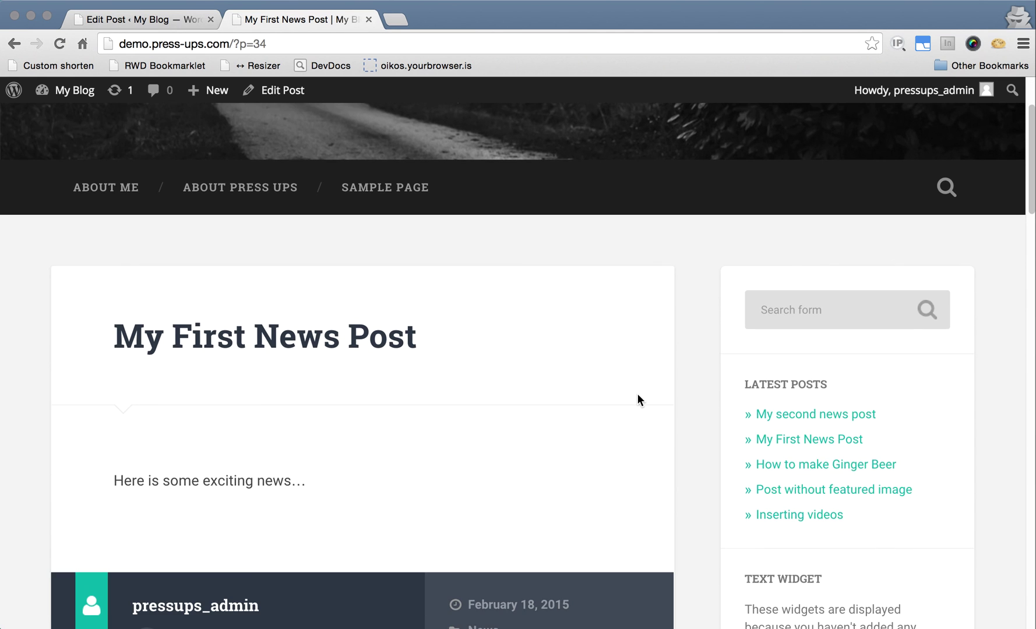
{"action": "scroll", "coordinate": [641, 384], "scroll_direction": "down", "scroll_amount": 3}
{"action": "scroll", "coordinate": [646, 368], "scroll_direction": "down", "scroll_amount": 1}
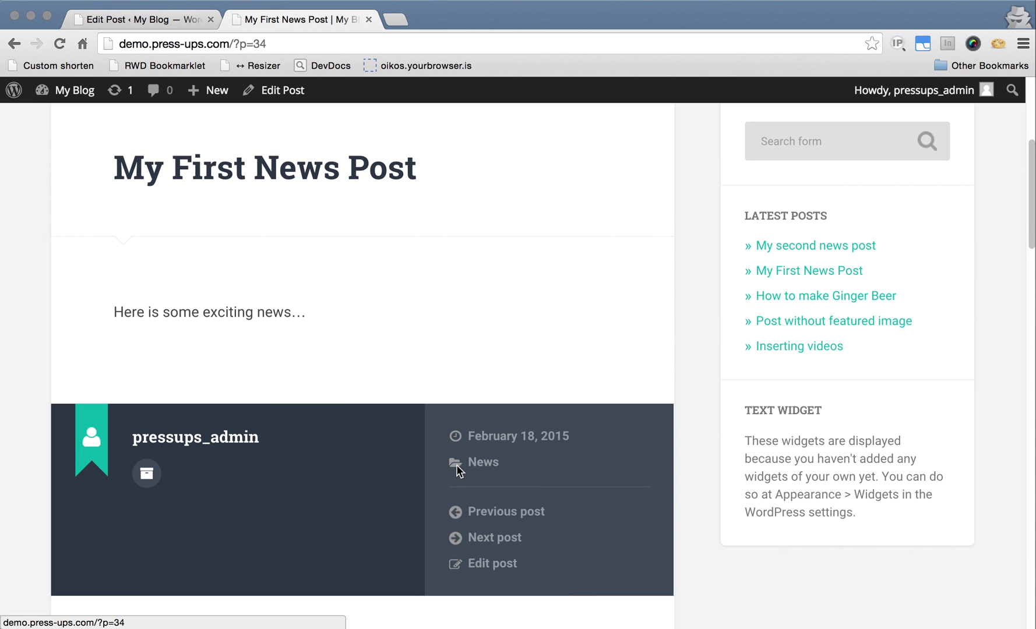
- Open the News category archive from the post's details and review the posts in it
{"action": "left_click", "coordinate": [487, 466]}
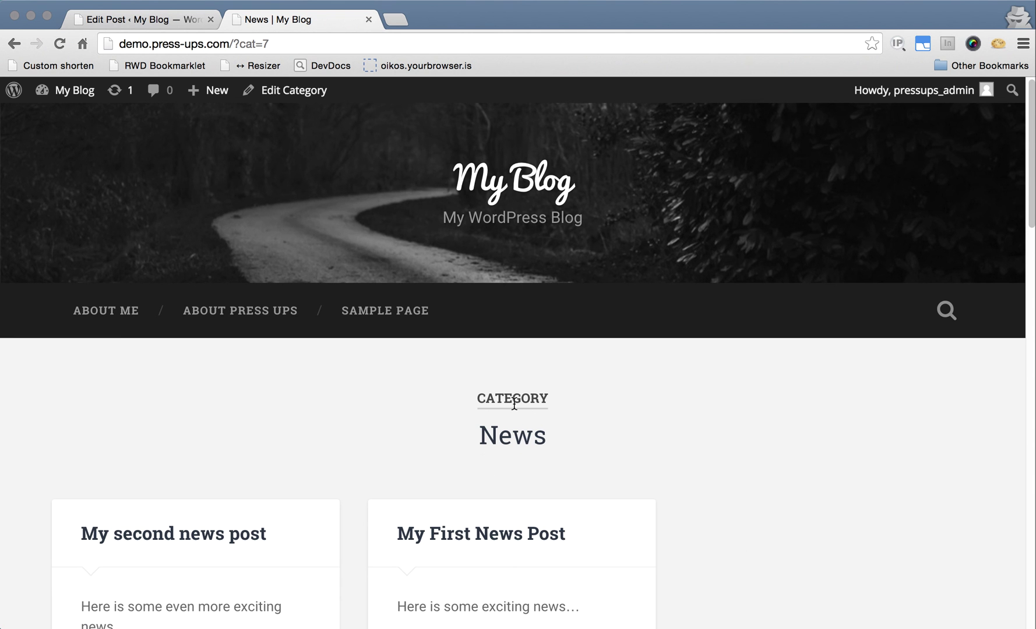
{"action": "scroll", "coordinate": [606, 426], "scroll_direction": "down", "scroll_amount": 4}
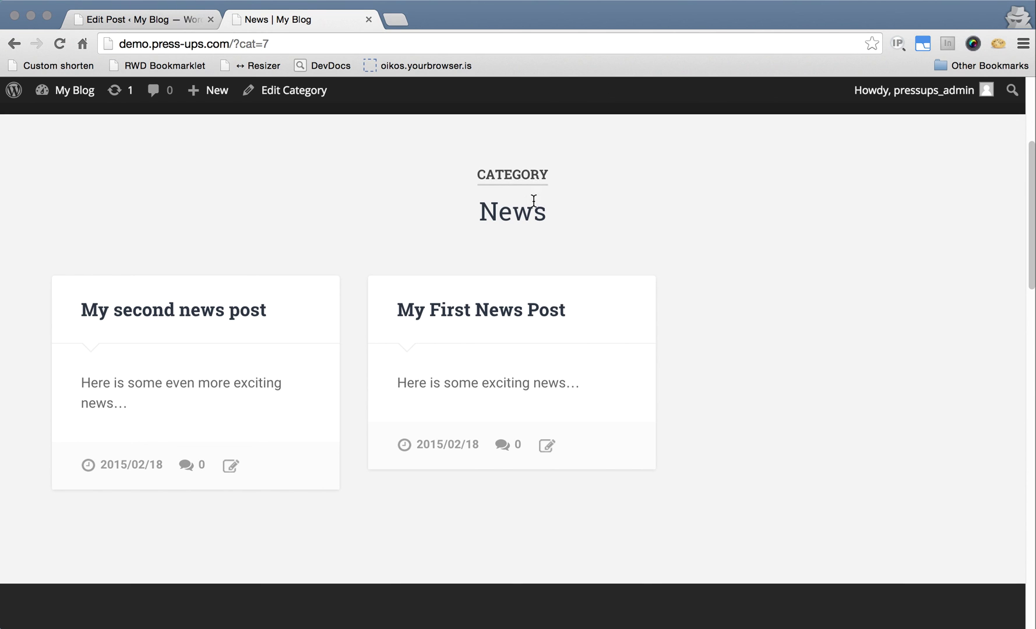
{"action": "scroll", "coordinate": [527, 221], "scroll_direction": "up", "scroll_amount": 1}
{"action": "scroll", "coordinate": [527, 223], "scroll_direction": "up", "scroll_amount": 3}
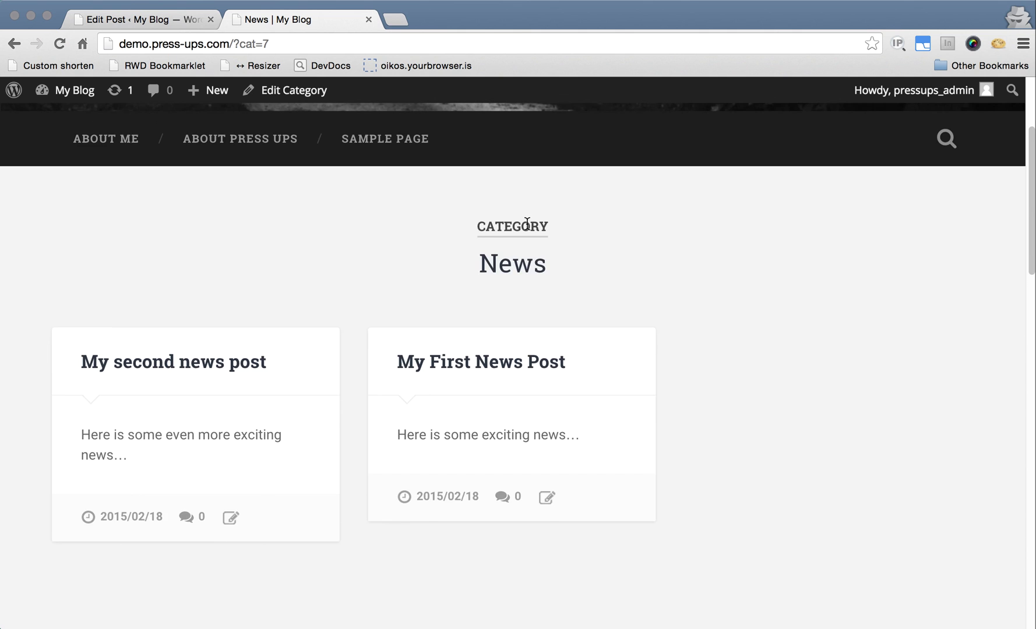